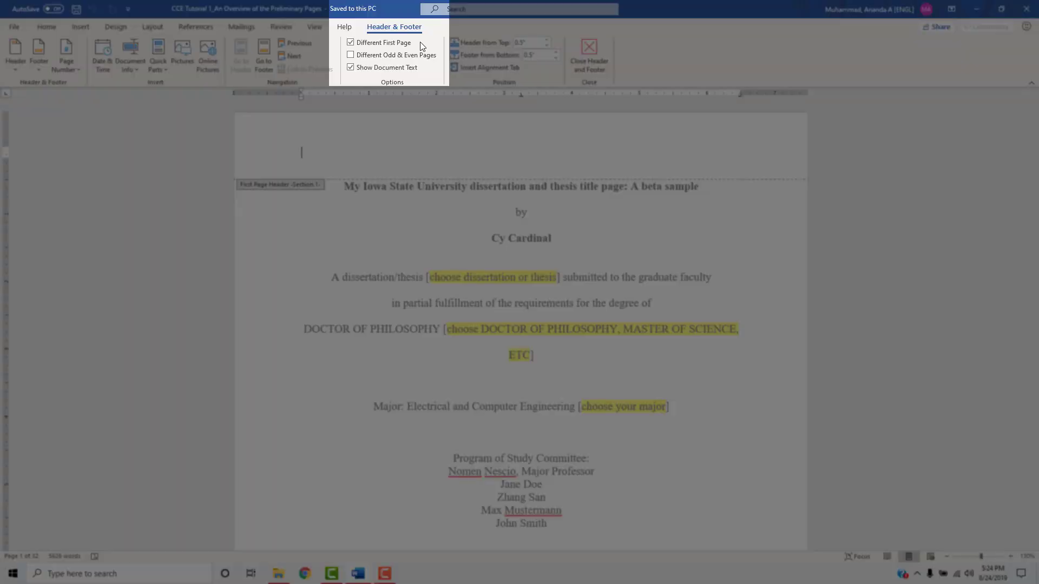
# - Exit header editing and examine the title page's title and its subtitle after the colon
pyautogui.press('Escape')
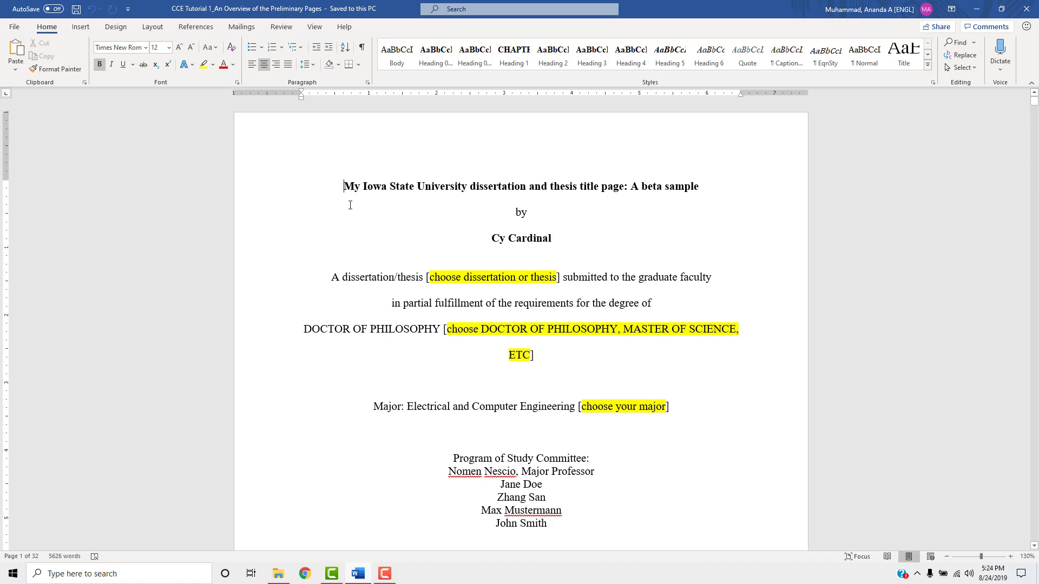
pyautogui.moveTo(345, 186); pyautogui.dragTo(680, 189)
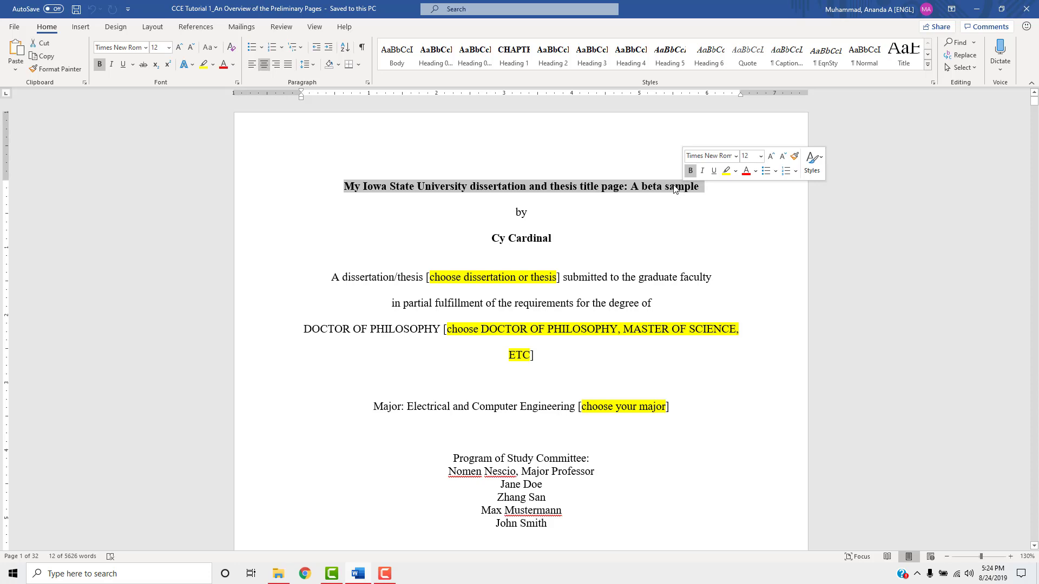
pyautogui.doubleClick(626, 186)
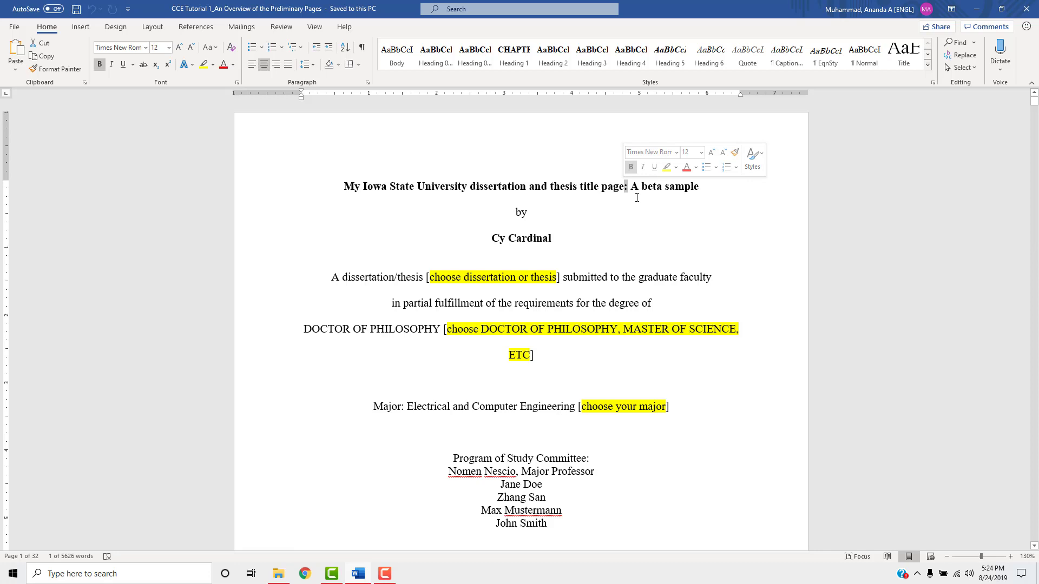
pyautogui.moveTo(629, 188); pyautogui.dragTo(684, 197)
pyautogui.click(661, 307)
# - Change the first committee member's role on the title page to "Co-major Professor"
pyautogui.scroll(-3, 660, 314)
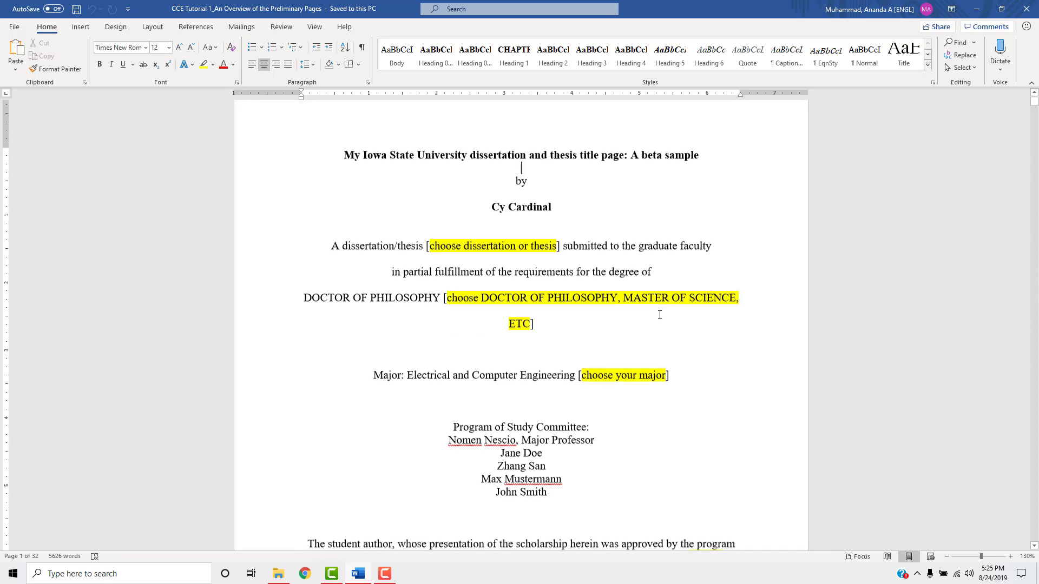
pyautogui.scroll(-3, 660, 314)
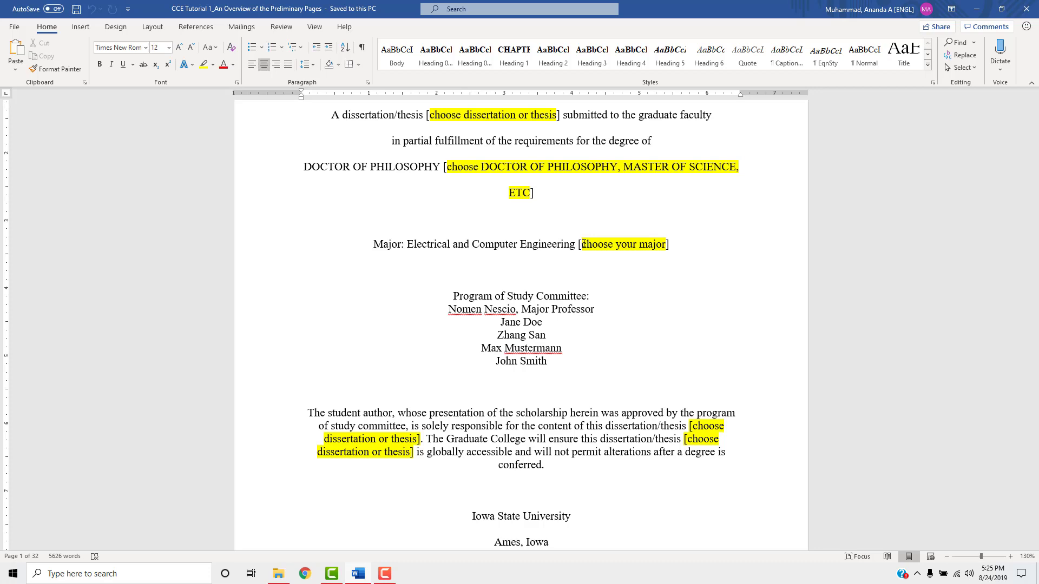
pyautogui.scroll(-3, 585, 244)
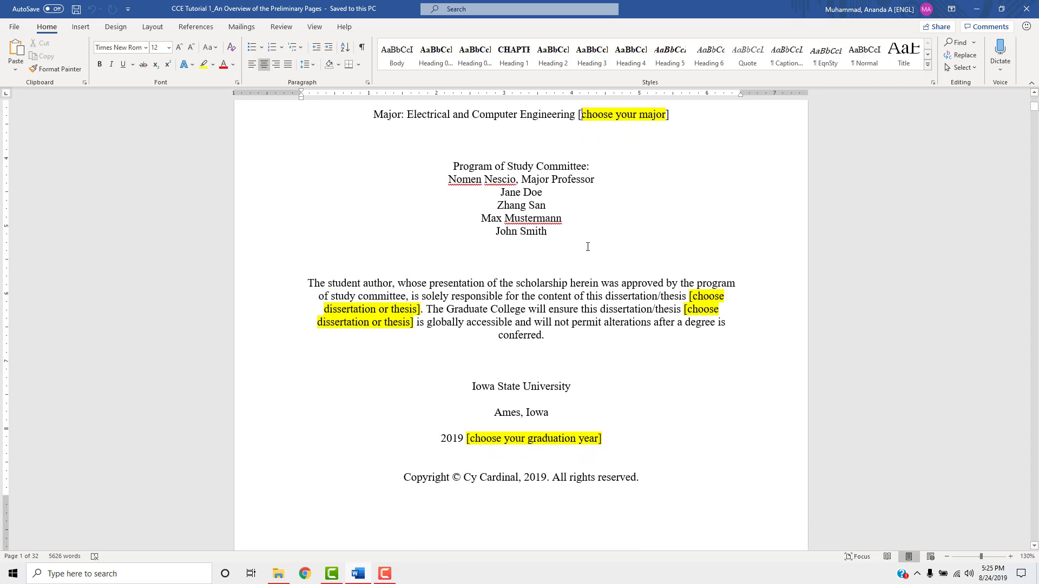
pyautogui.click(604, 182)
pyautogui.click(526, 181)
pyautogui.write('Co-')
pyautogui.press('Delete')
pyautogui.write('m')
# - Add ", Co-major Professor" after the second committee member's name in the Program of Study Committee list
pyautogui.click(546, 193)
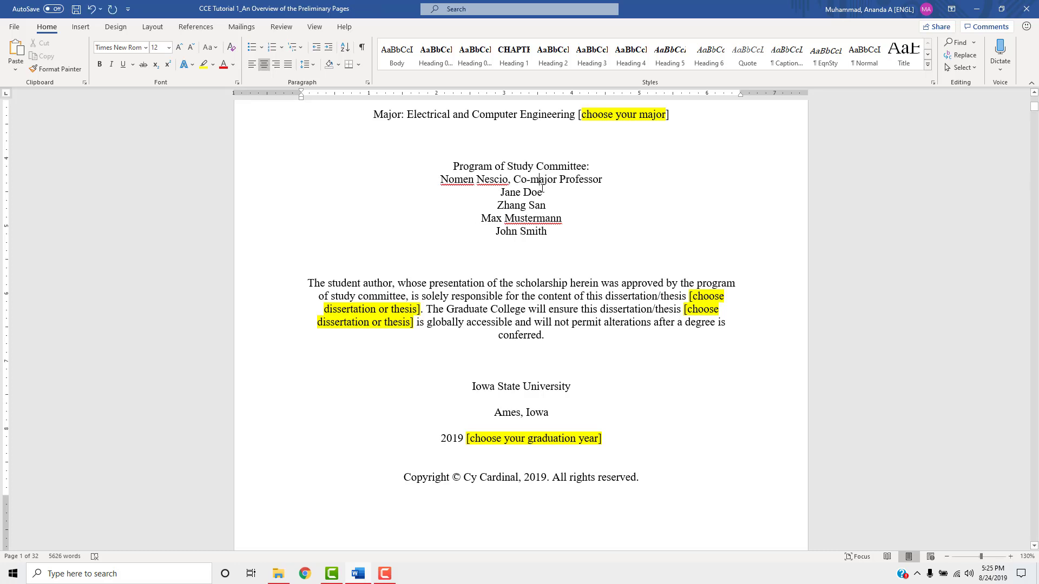
pyautogui.write(', Co-ma')
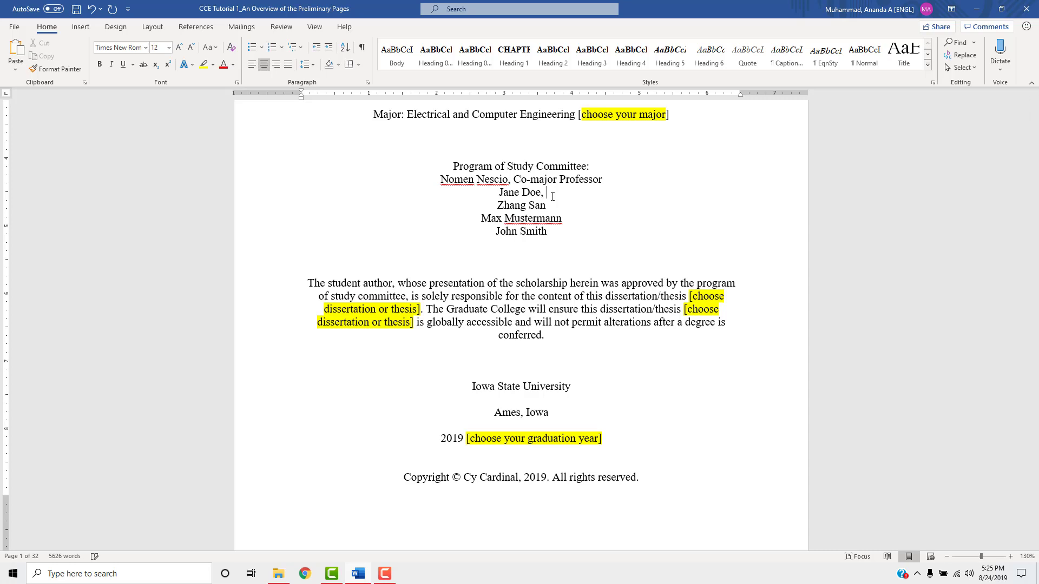
pyautogui.write('jor Professor')
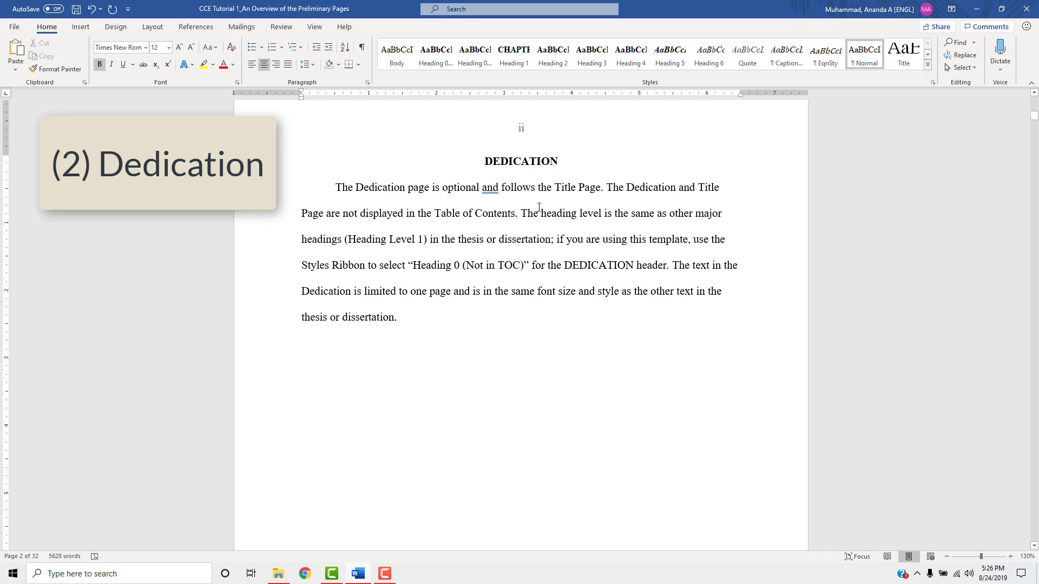
# - Inspect the page number in the Dedication page's header and the Page label above the table of contents
pyautogui.doubleClick(551, 133)
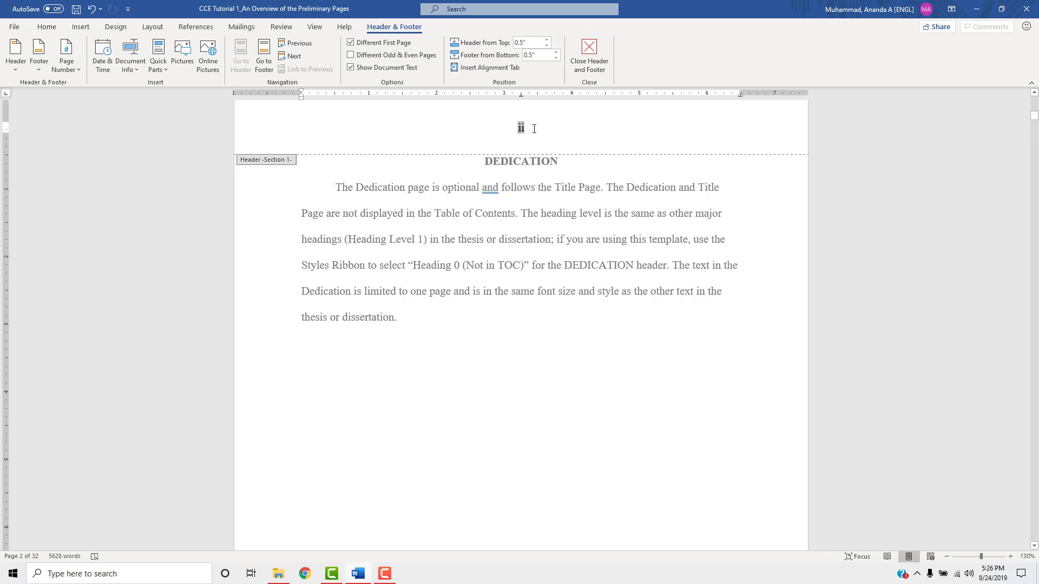
pyautogui.doubleClick(616, 265)
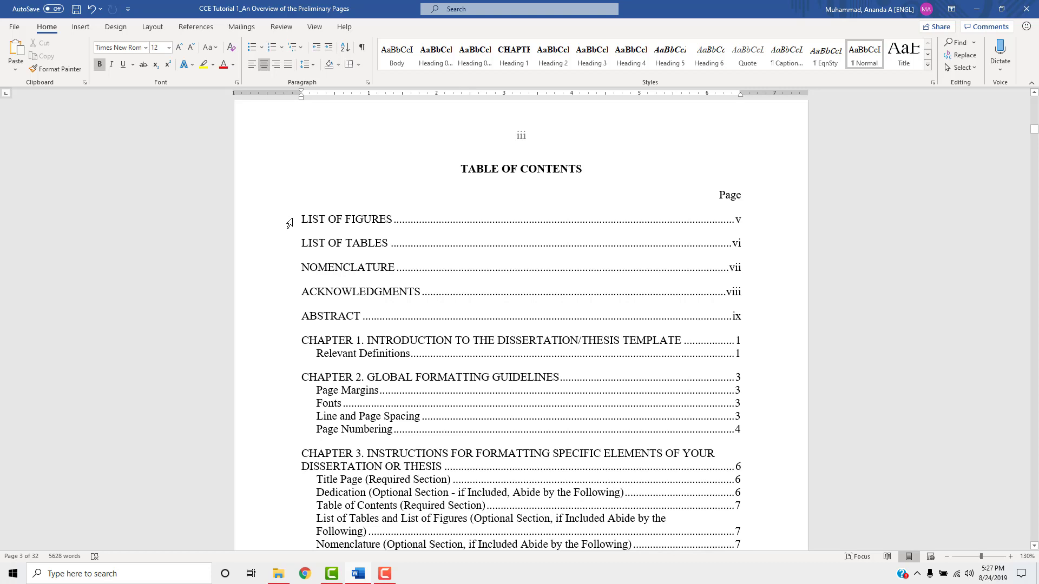
pyautogui.doubleClick(737, 199)
pyautogui.click(737, 200)
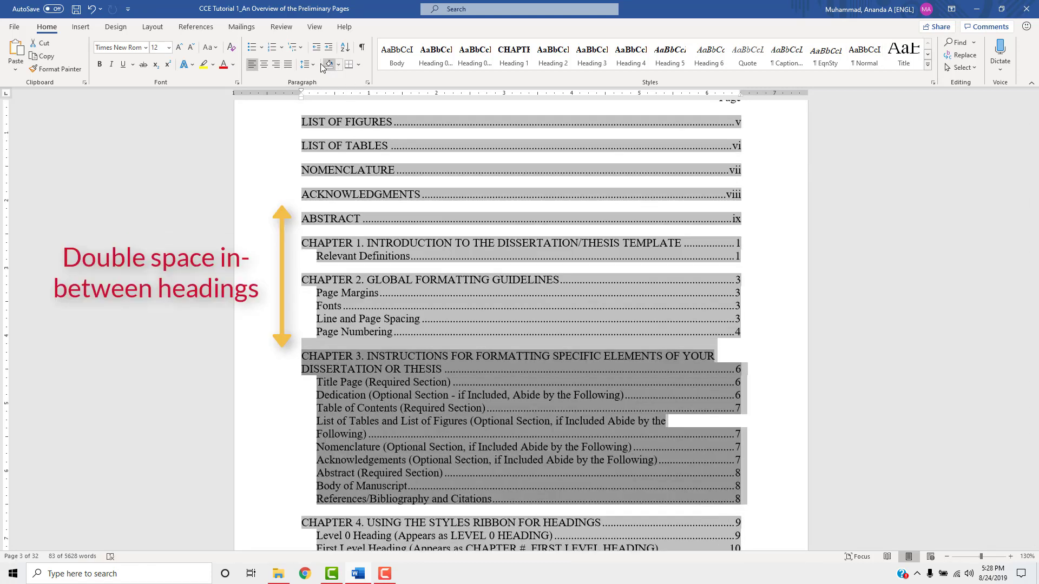
# - Check the line spacing of the Chapter 3 headings in the table of contents
pyautogui.click(310, 65)
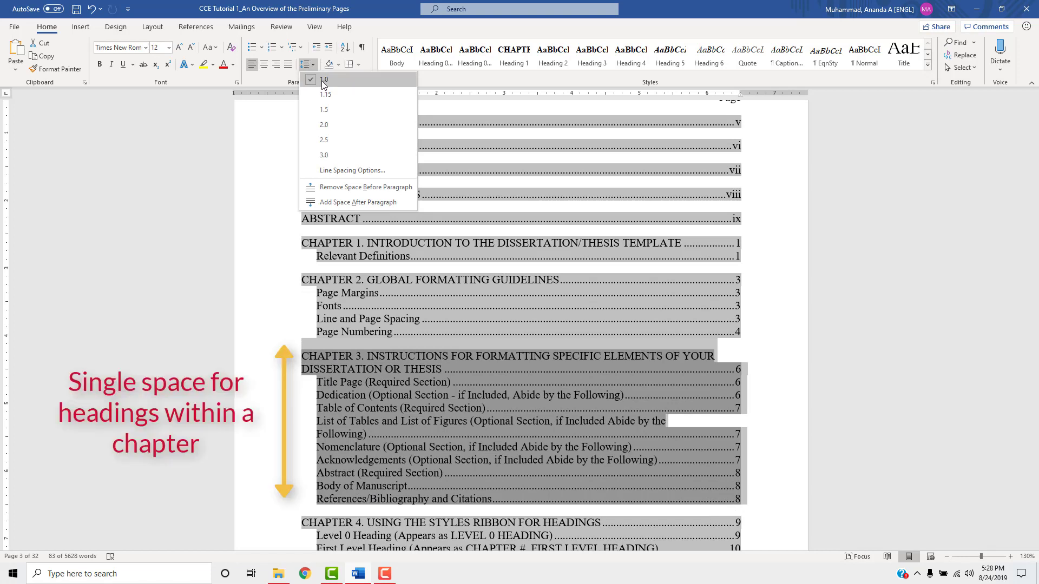
pyautogui.click(721, 357)
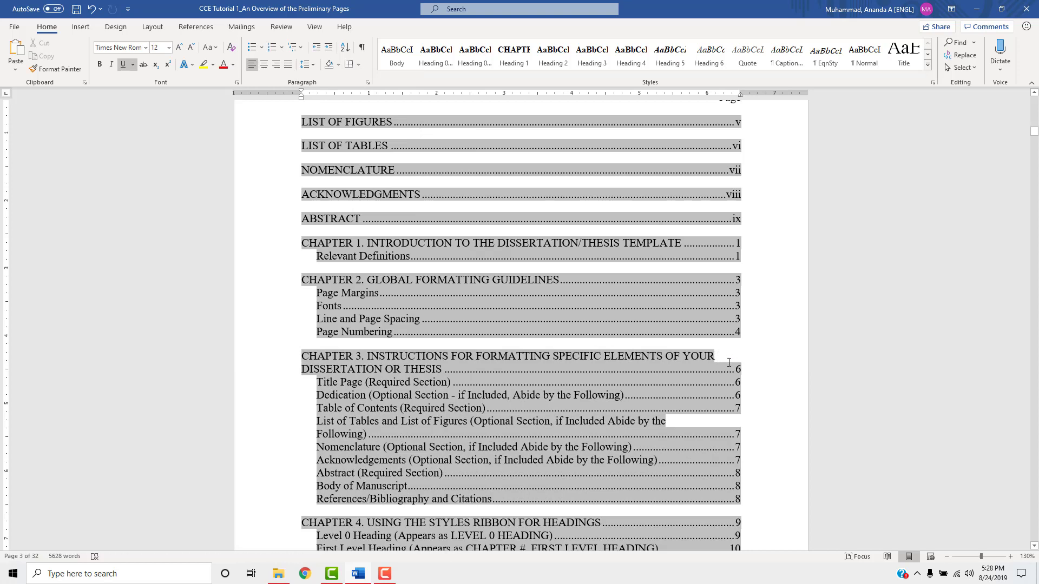
pyautogui.scroll(-1, 729, 363)
pyautogui.moveTo(339, 347); pyautogui.dragTo(392, 468)
pyautogui.click(408, 324)
pyautogui.scroll(1, 408, 324)
# - Replace the table of contents with a custom one, adjusting the number of heading levels it shows
pyautogui.click(196, 28)
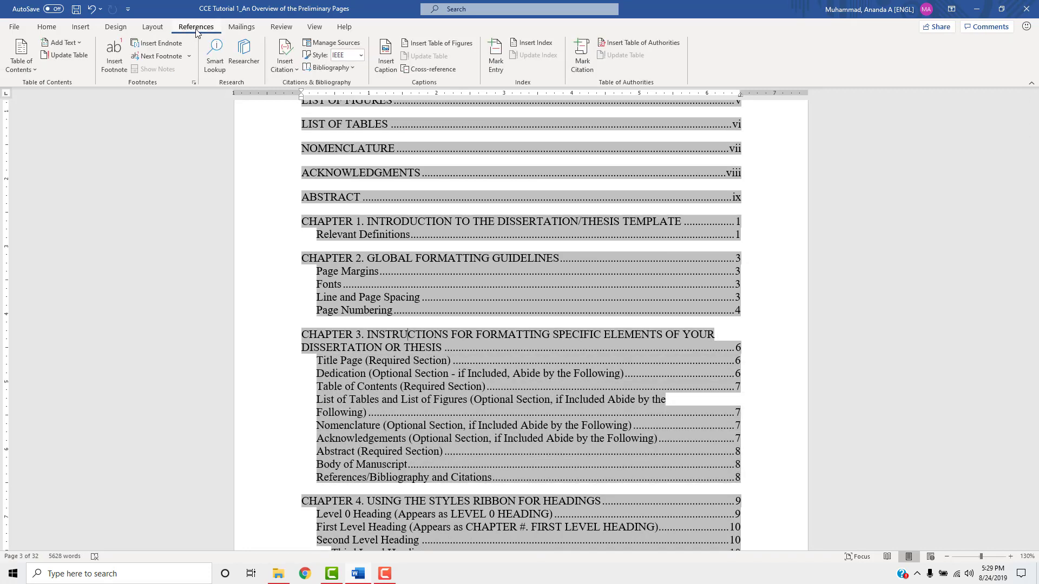
pyautogui.click(27, 65)
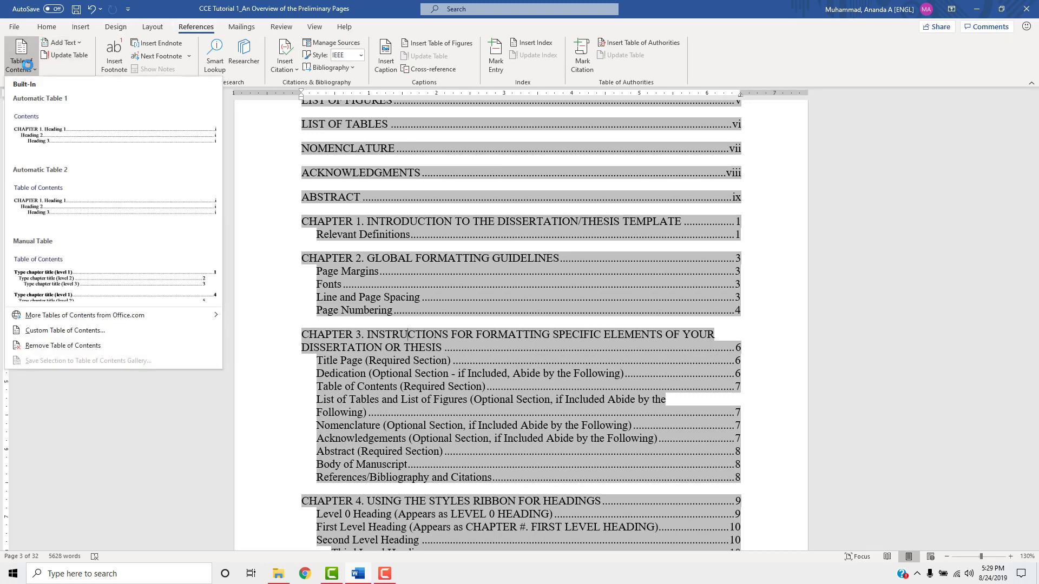
pyautogui.click(77, 331)
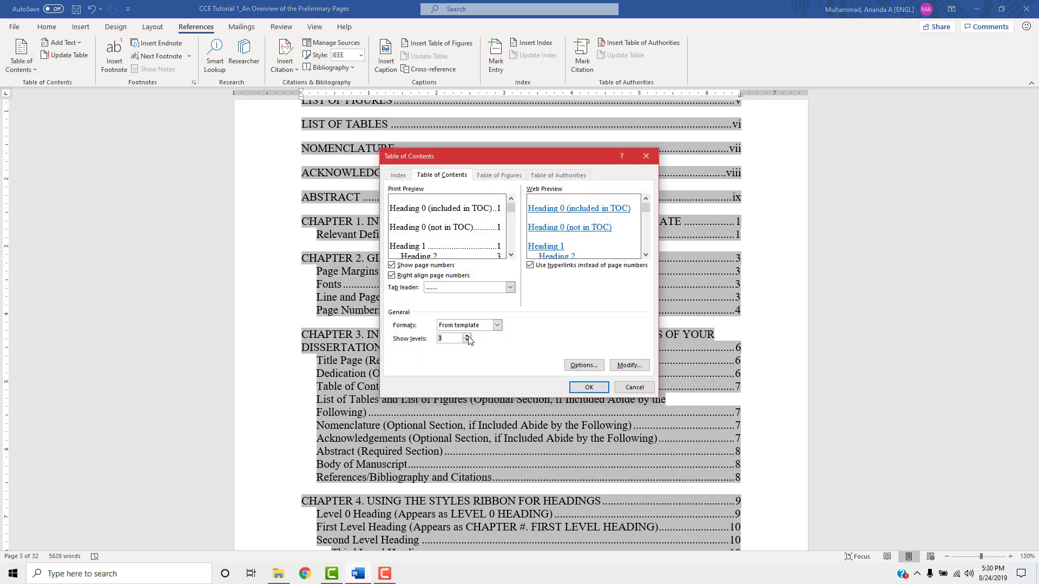
pyautogui.click(467, 341)
pyautogui.click(589, 389)
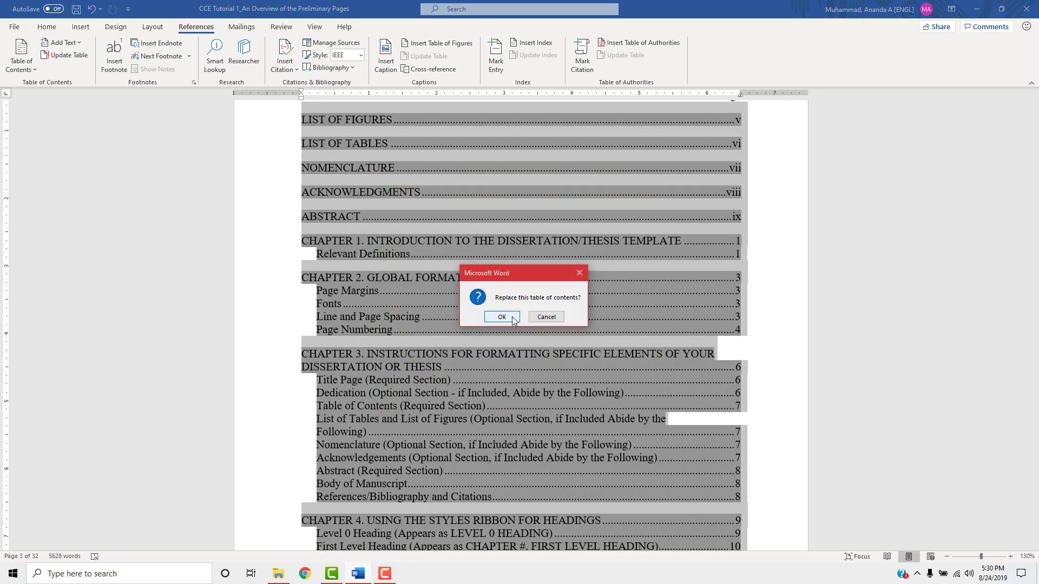
pyautogui.click(501, 318)
# - Update the entire table of contents, not just its page numbers
pyautogui.scroll(5, 504, 315)
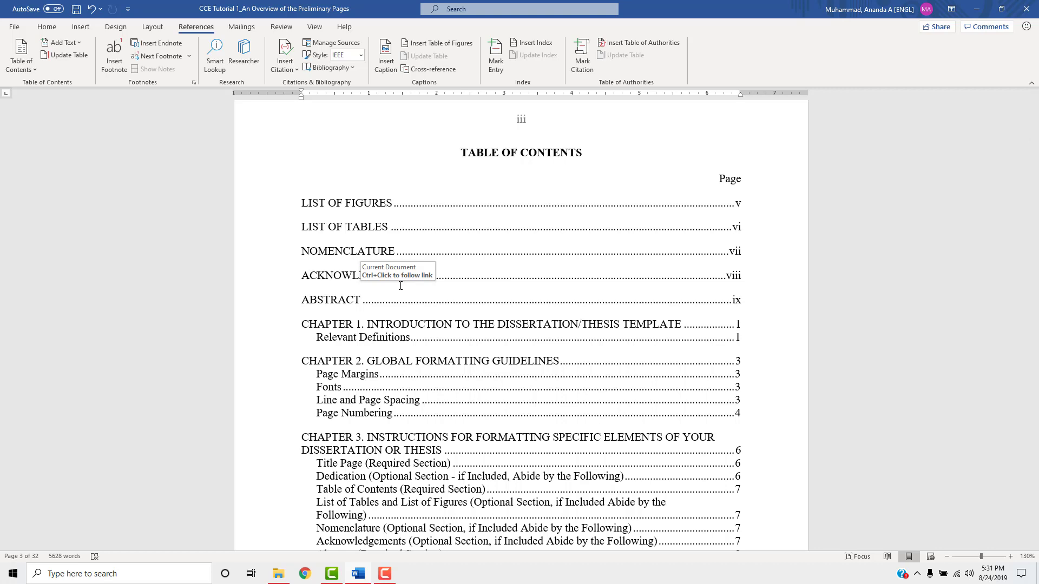
pyautogui.click(372, 205)
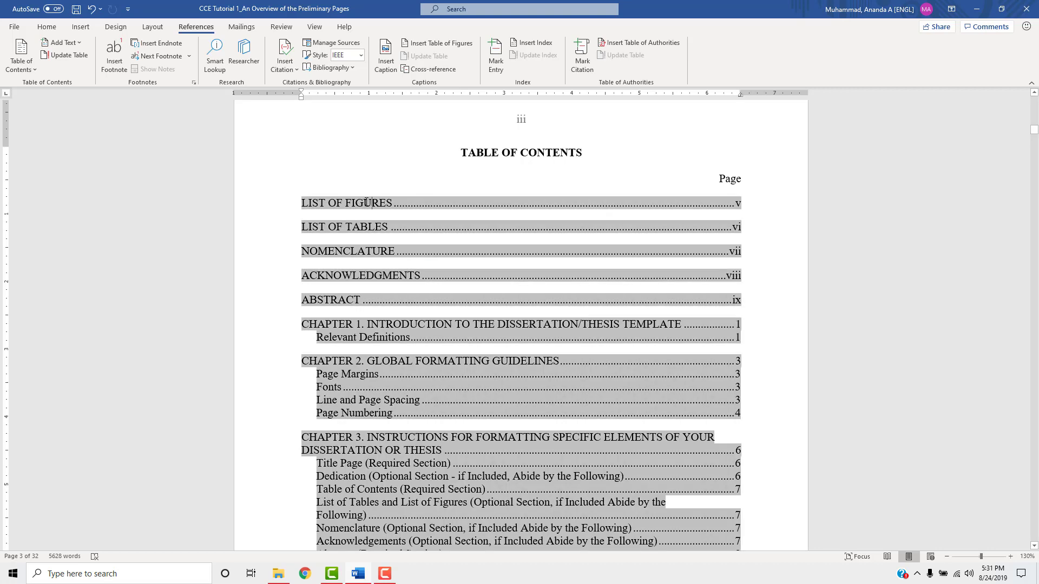
pyautogui.rightClick(368, 203)
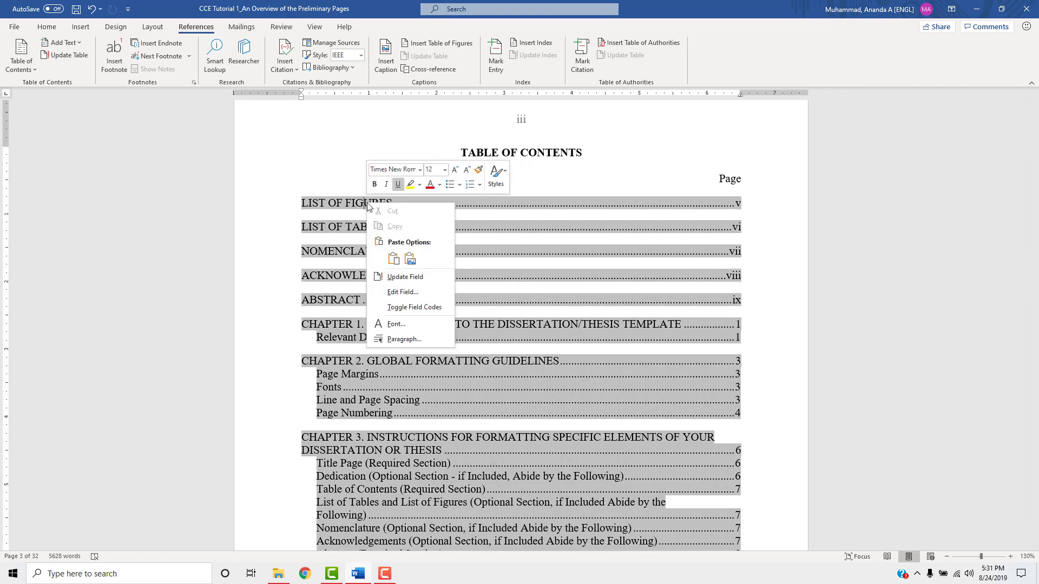
pyautogui.click(434, 279)
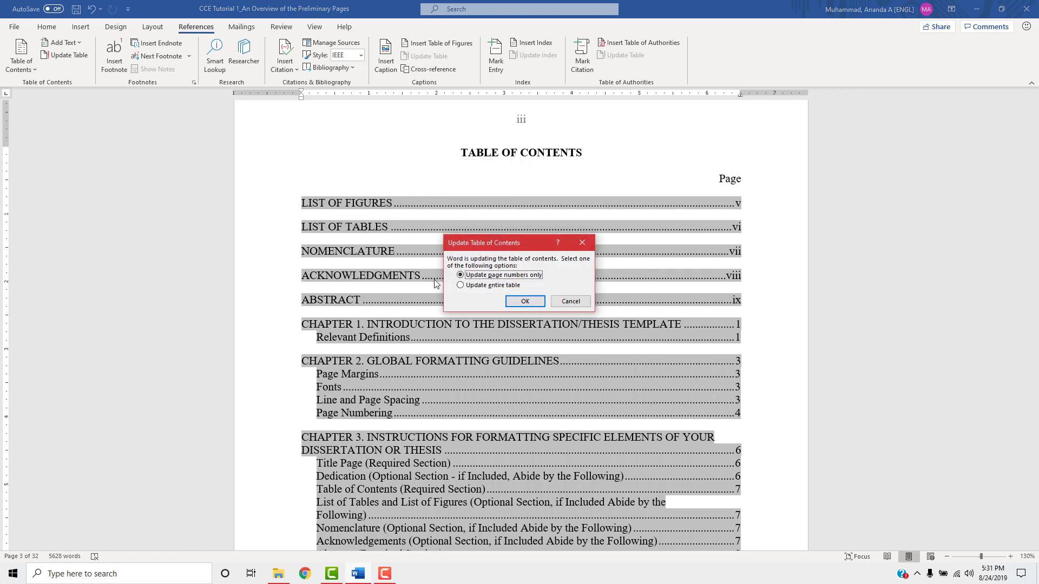
pyautogui.click(464, 286)
pyautogui.click(524, 301)
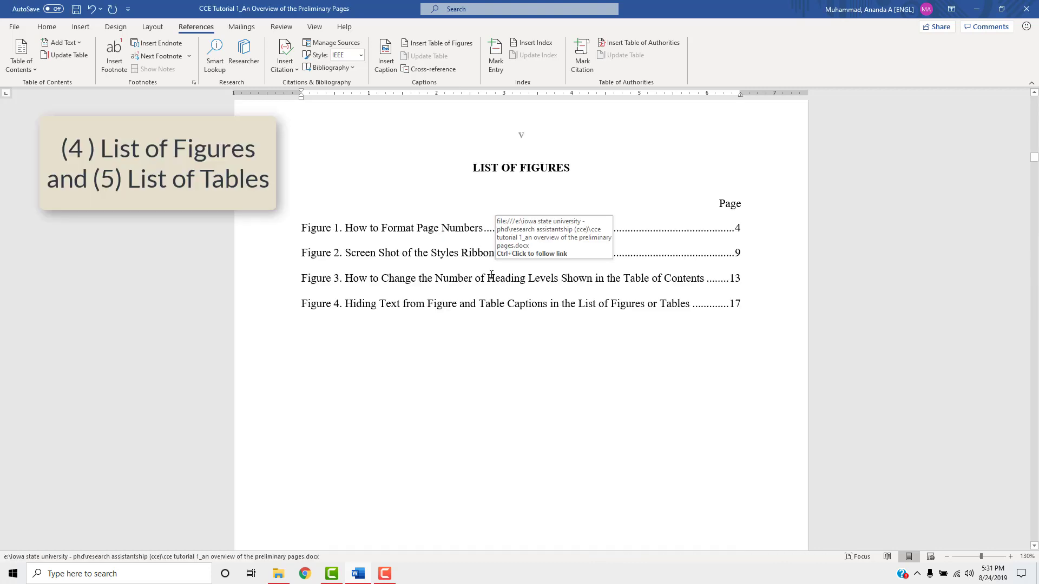
# - Review the entries in the List of Figures and the List of Tables
pyautogui.click(491, 274)
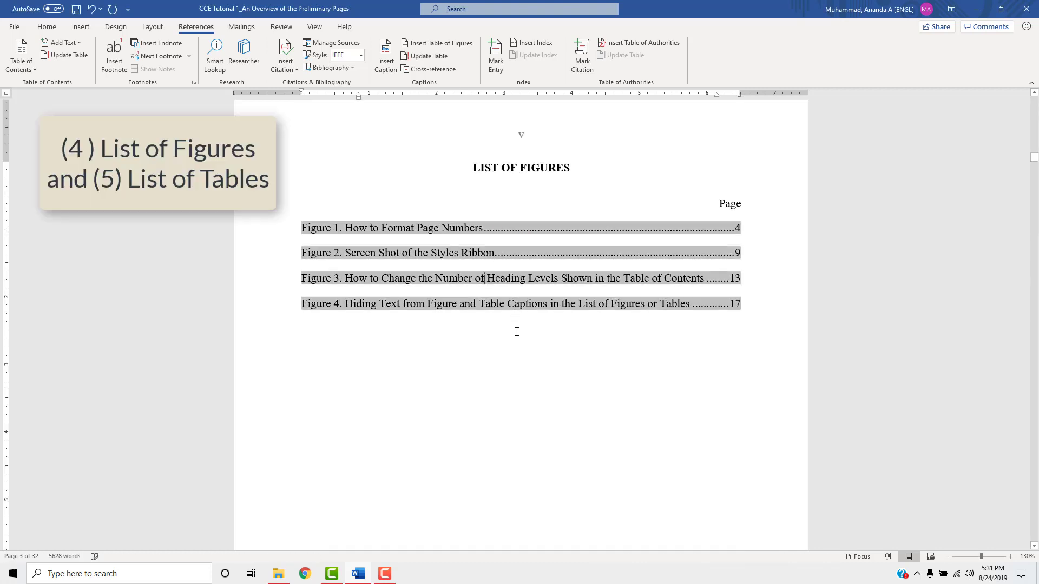
pyautogui.scroll(-15, 506, 328)
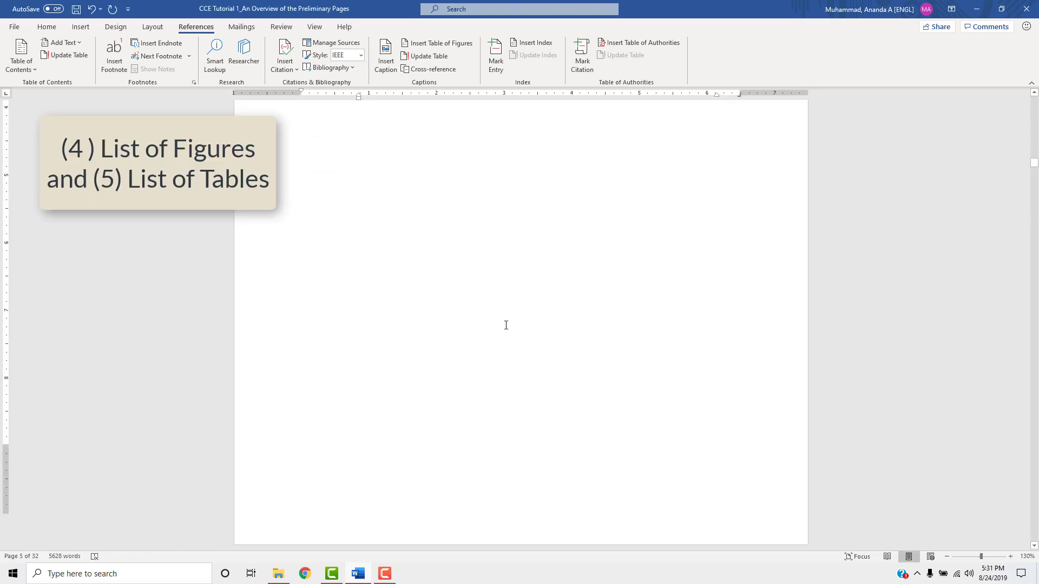
pyautogui.scroll(-1, 498, 319)
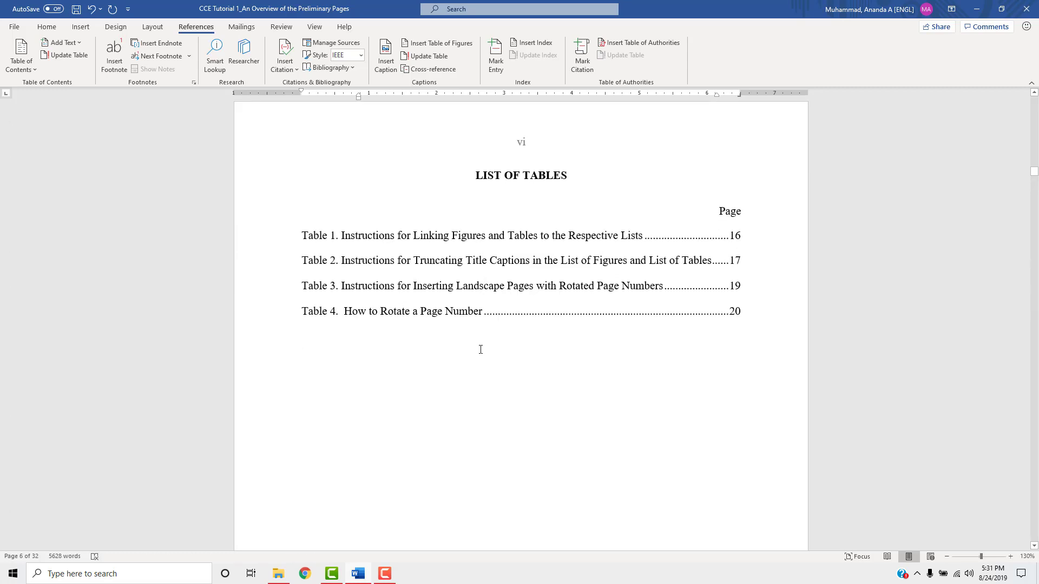
pyautogui.scroll(7, 481, 349)
pyautogui.scroll(8, 469, 339)
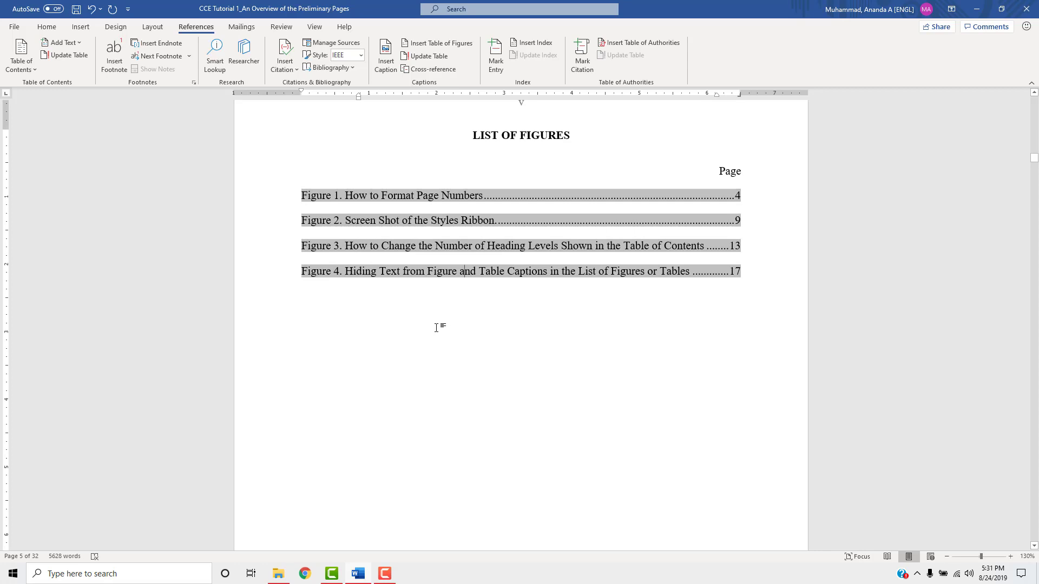
# - Check the paragraph alignment of the Page label above the List of Figures
pyautogui.moveTo(726, 171); pyautogui.dragTo(740, 171)
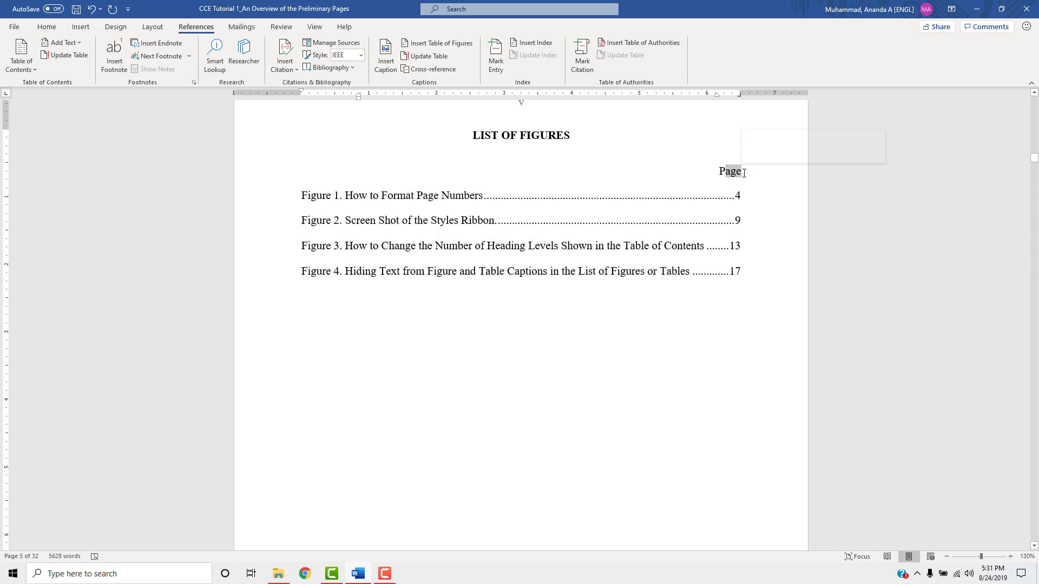
pyautogui.click(731, 173)
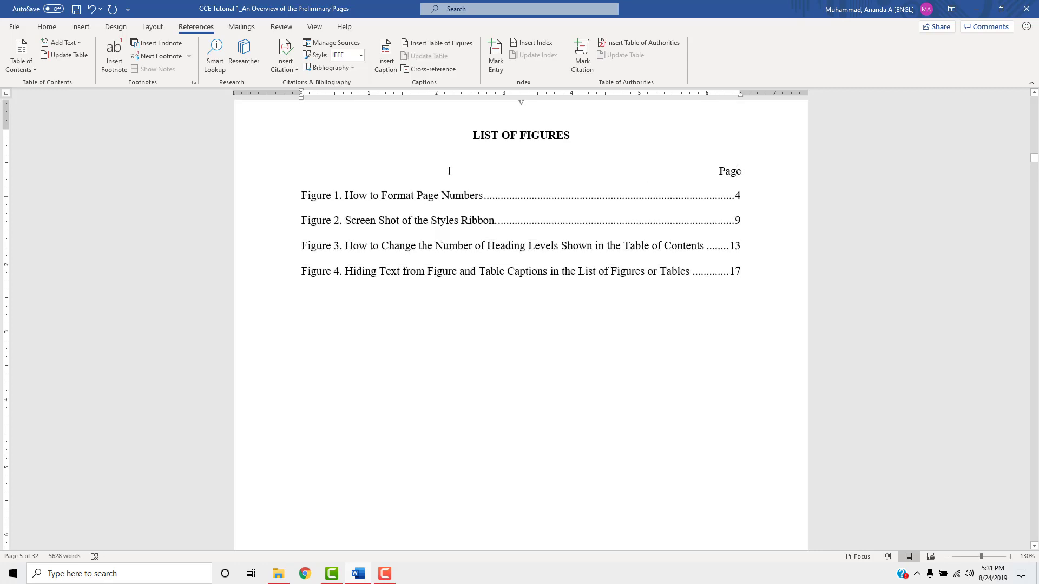
pyautogui.click(47, 28)
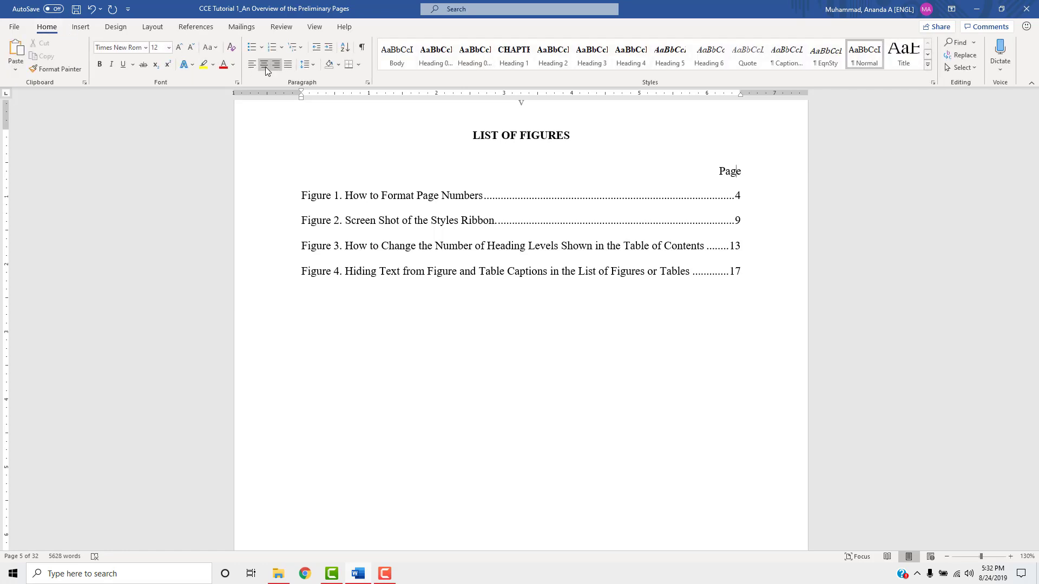
# - Examine the caption labels that begin the entries in the List of Figures and the List of Tables
pyautogui.click(443, 197)
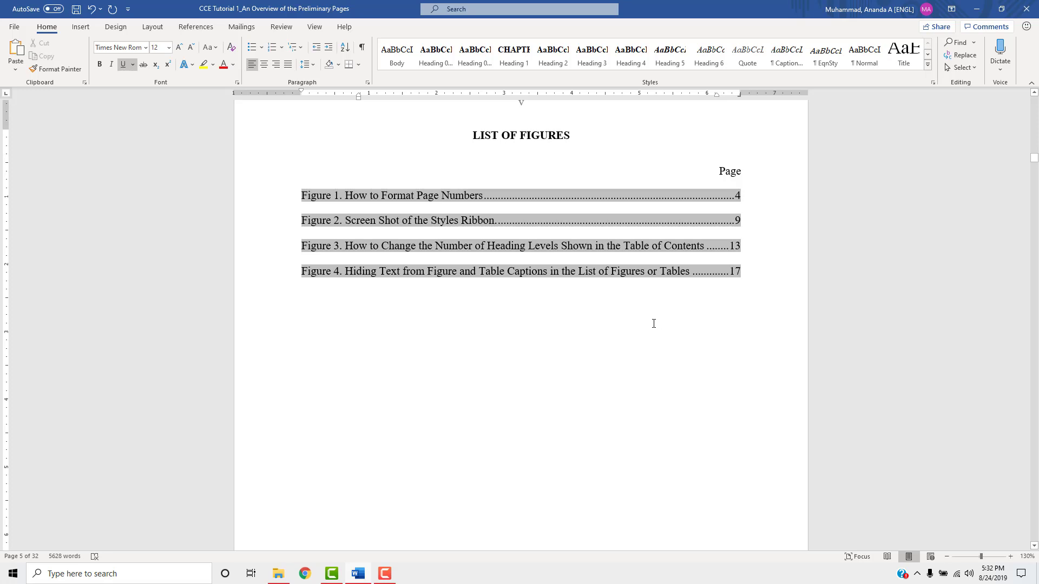
pyautogui.moveTo(301, 196); pyautogui.dragTo(330, 196)
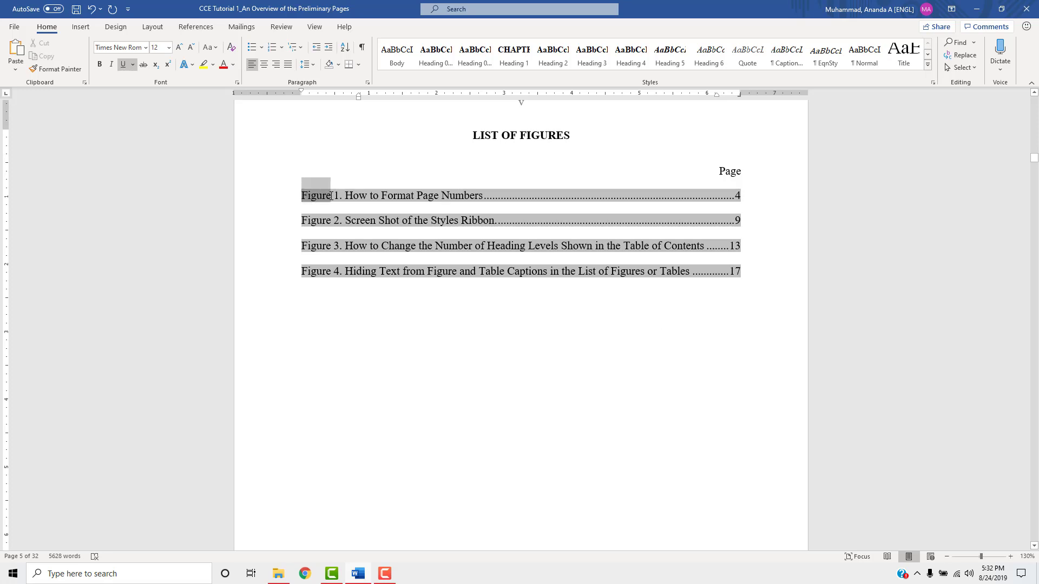
pyautogui.scroll(-10, 360, 277)
pyautogui.moveTo(301, 301); pyautogui.dragTo(335, 306)
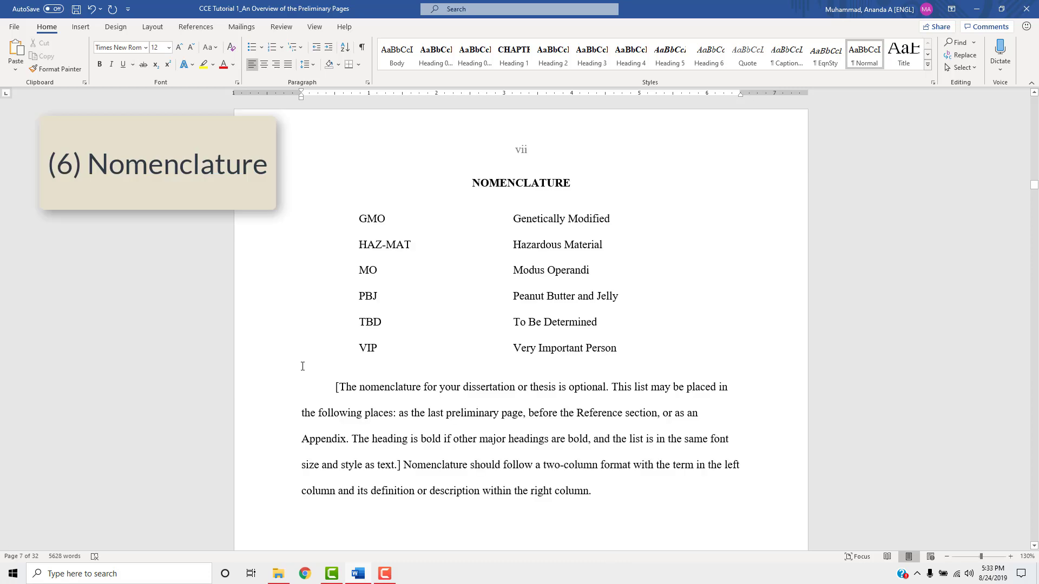
# - Examine the two-column layout of terms and definitions on the Nomenclature page
pyautogui.moveTo(359, 219); pyautogui.dragTo(613, 351)
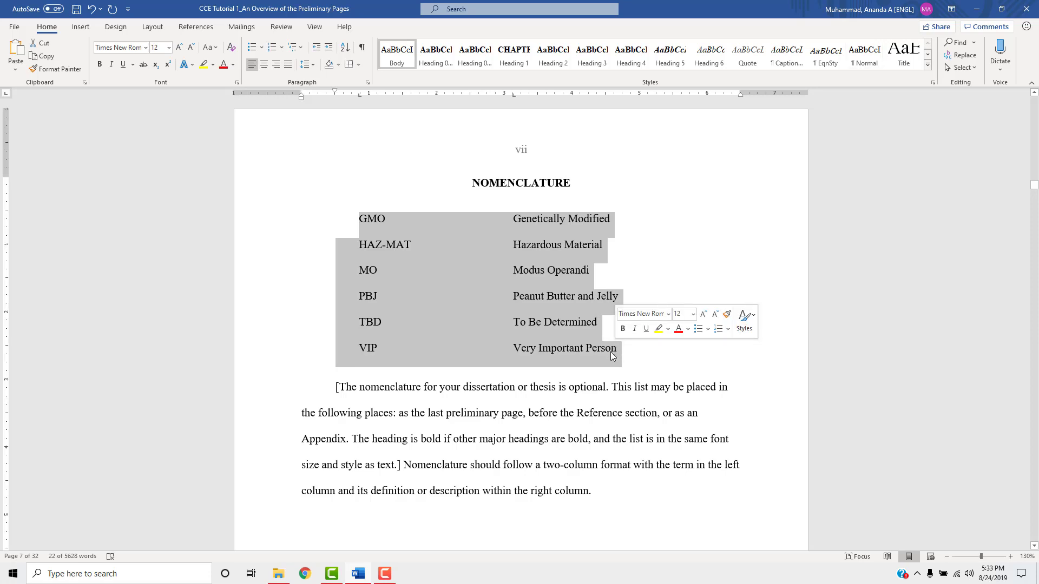
pyautogui.click(359, 223)
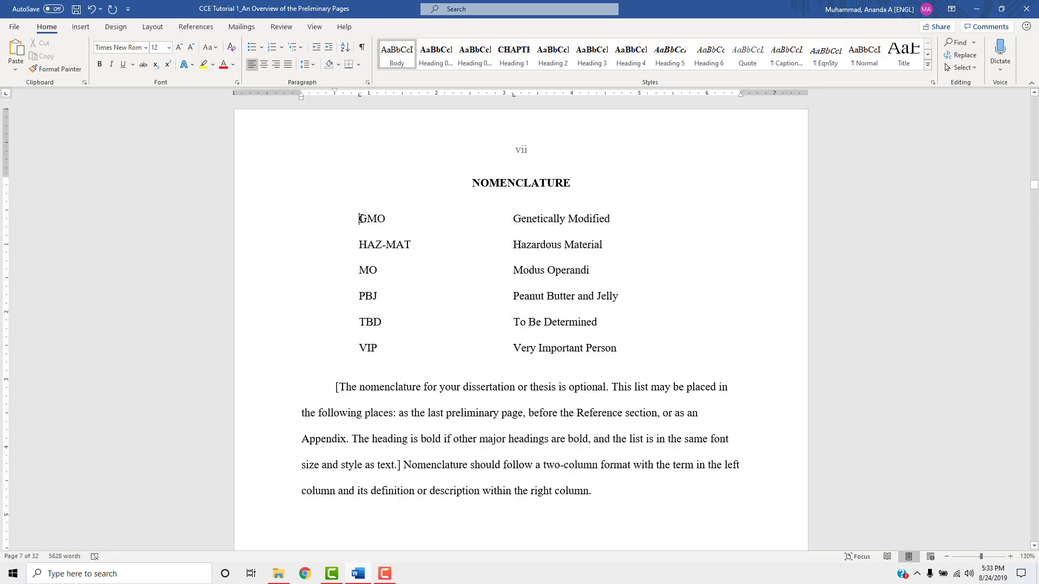
pyautogui.moveTo(361, 219); pyautogui.dragTo(386, 220)
pyautogui.moveTo(513, 219); pyautogui.dragTo(609, 213)
pyautogui.click(368, 232)
# - Check the line spacing applied to the list of nomenclature terms and definitions
pyautogui.moveTo(358, 216); pyautogui.dragTo(541, 352)
pyautogui.click(313, 65)
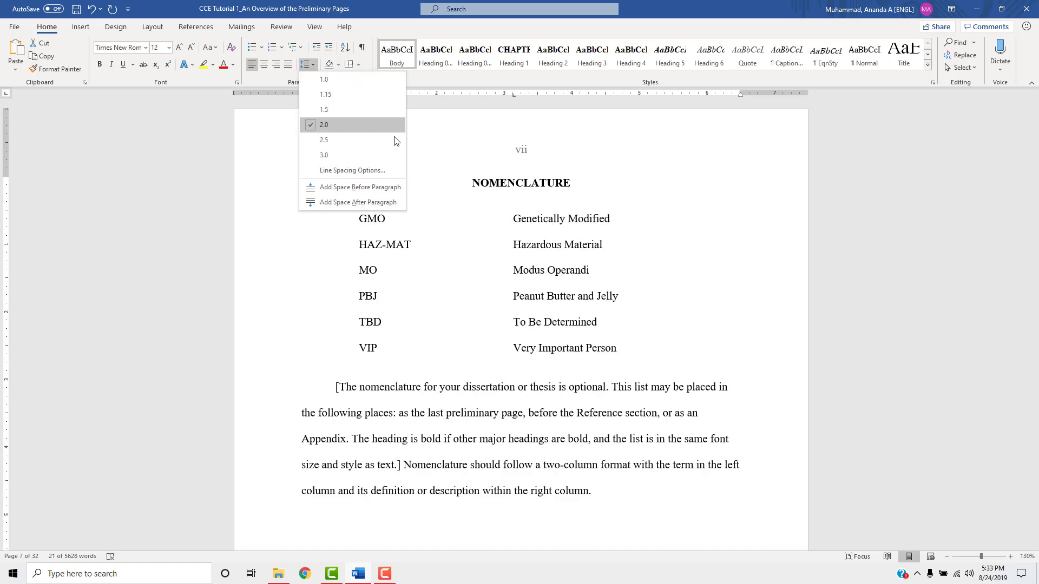
pyautogui.click(551, 266)
pyautogui.click(550, 266)
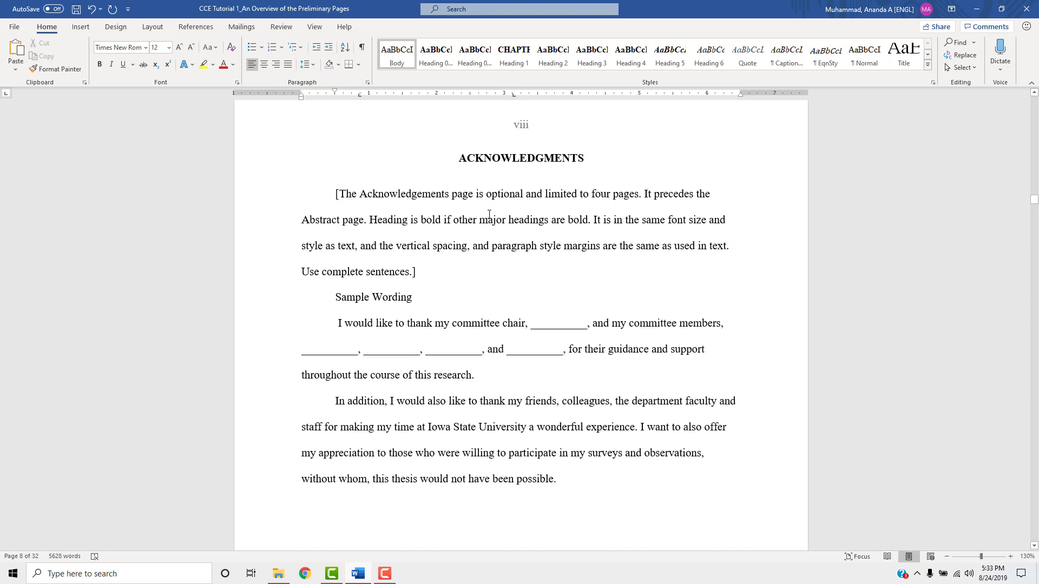
# - Review the Acknowledgments body text, and go on to the Abstract page
pyautogui.moveTo(335, 196); pyautogui.dragTo(585, 467)
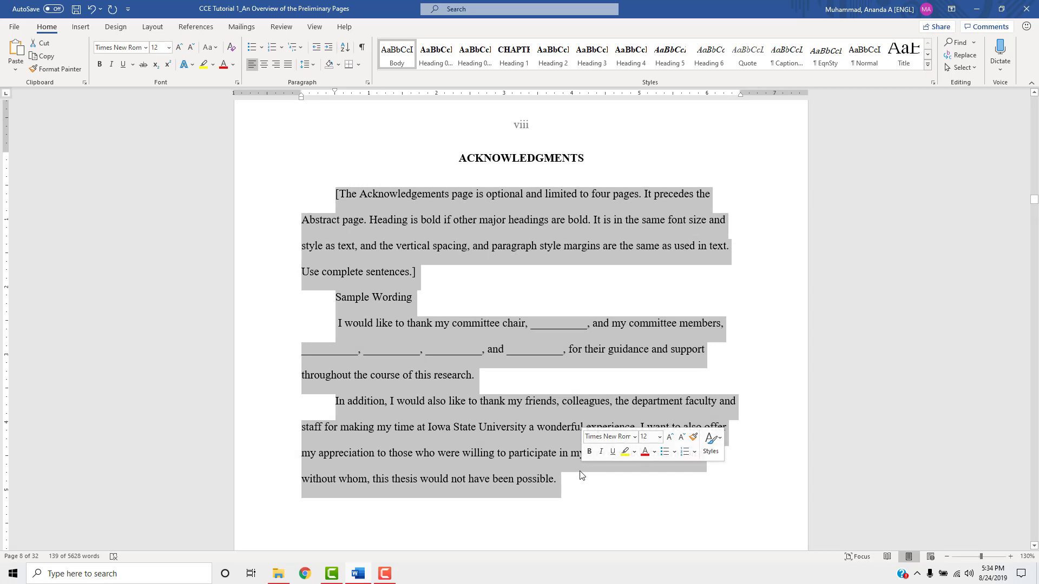
pyautogui.click(580, 476)
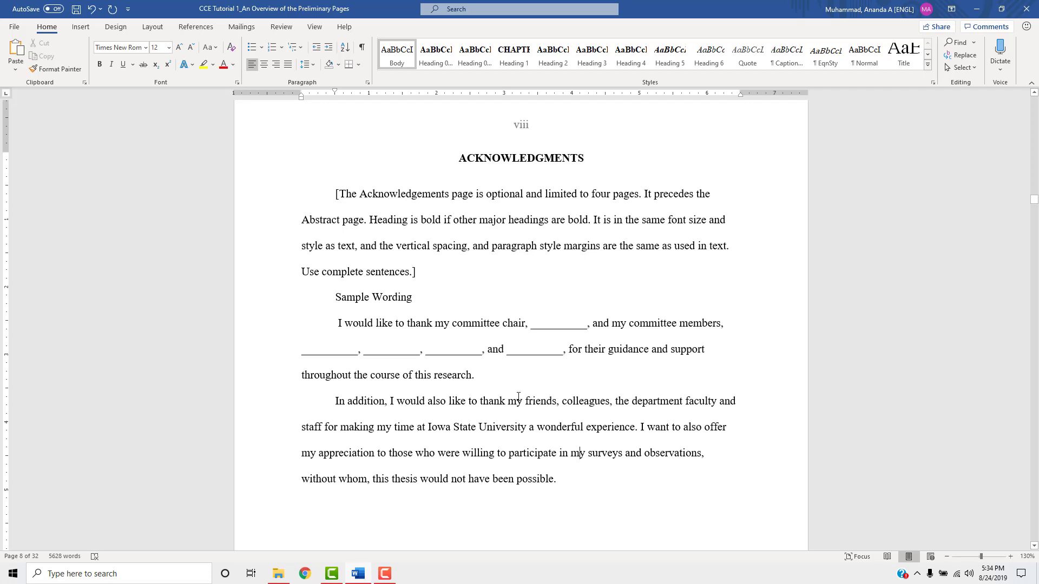
pyautogui.scroll(-10, 518, 379)
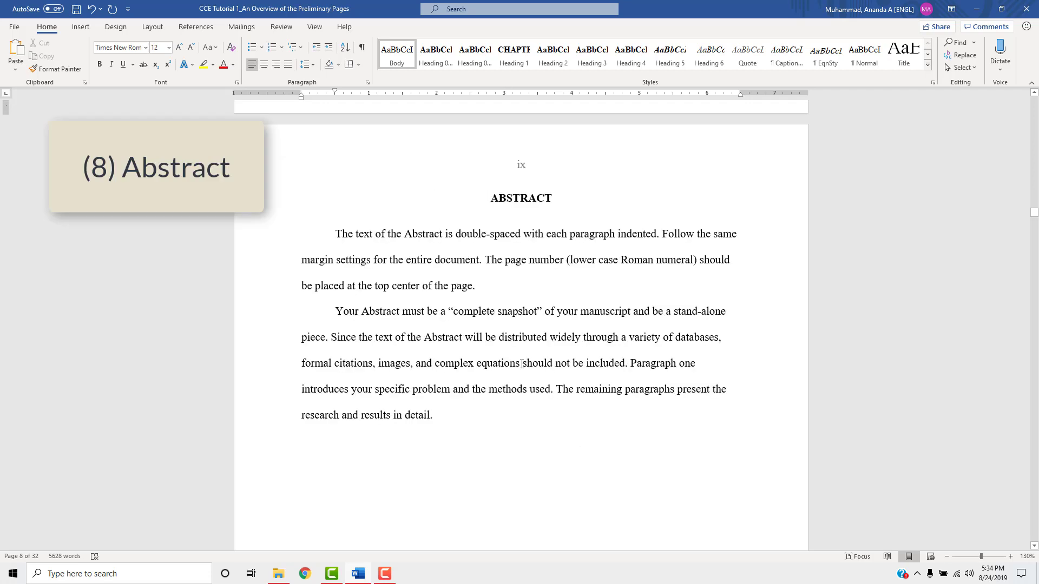